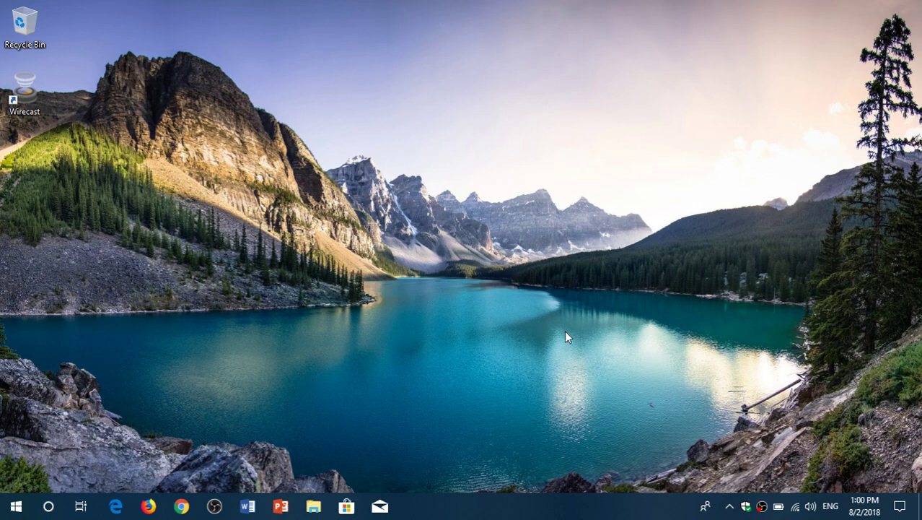
Check the action center, then open the Notifications & actions page of the System settings
click(902, 509)
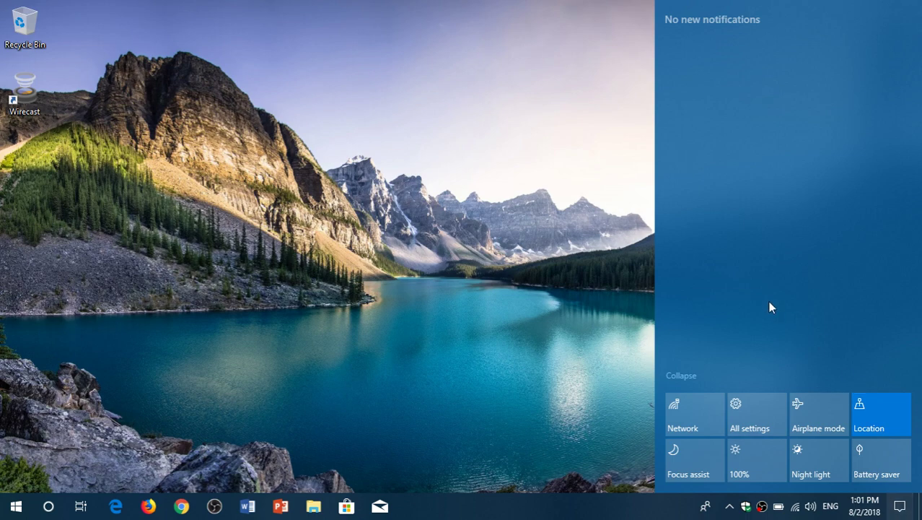
click(8, 512)
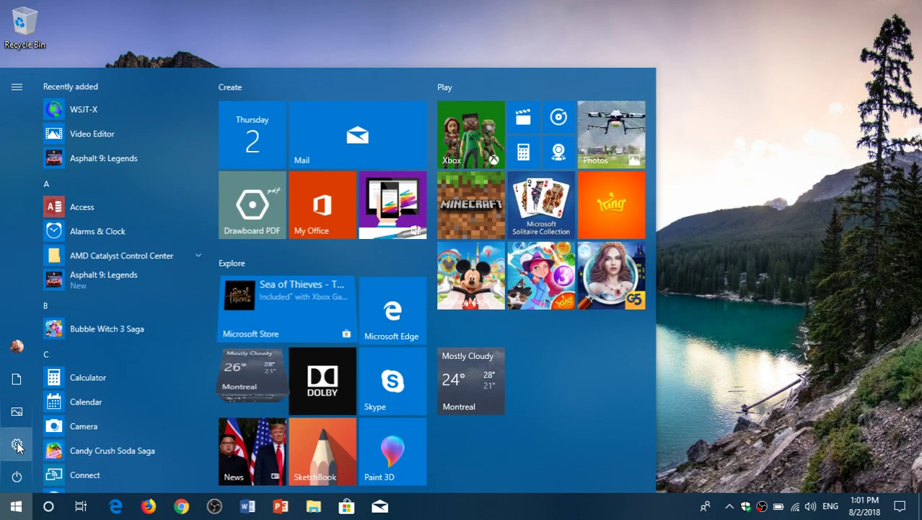
click(17, 444)
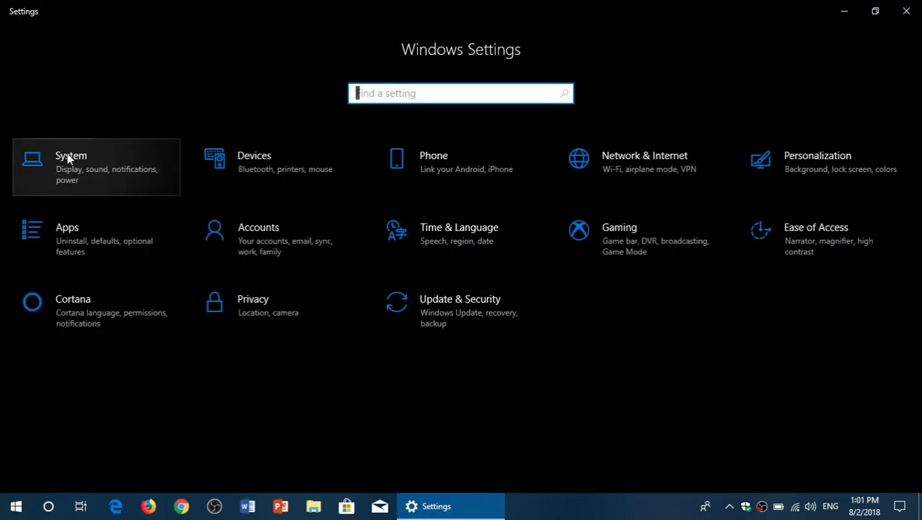
click(83, 169)
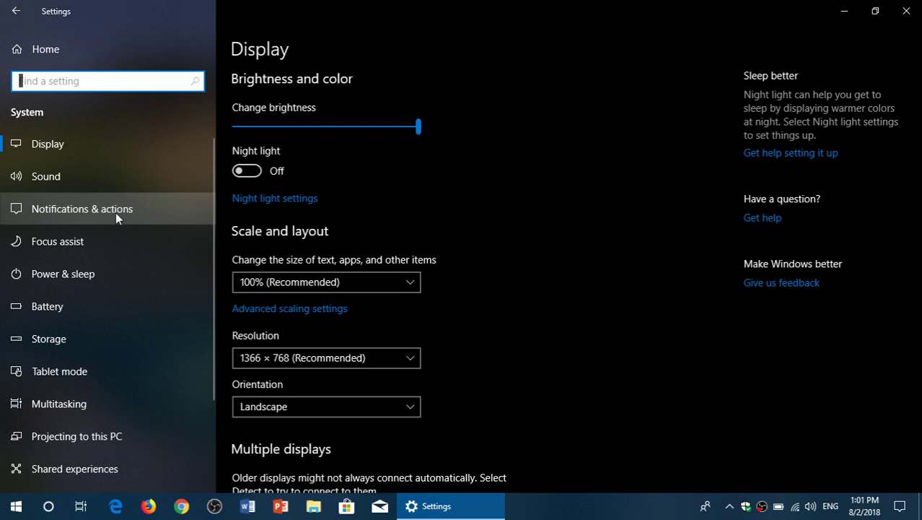
click(90, 213)
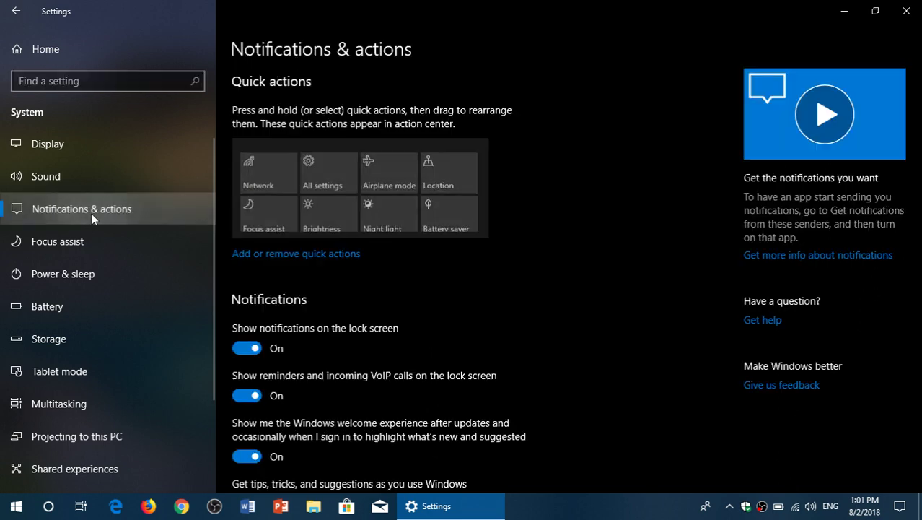
Review the general notification options and the list of apps that can send notifications
scroll(632, 369, down, 6)
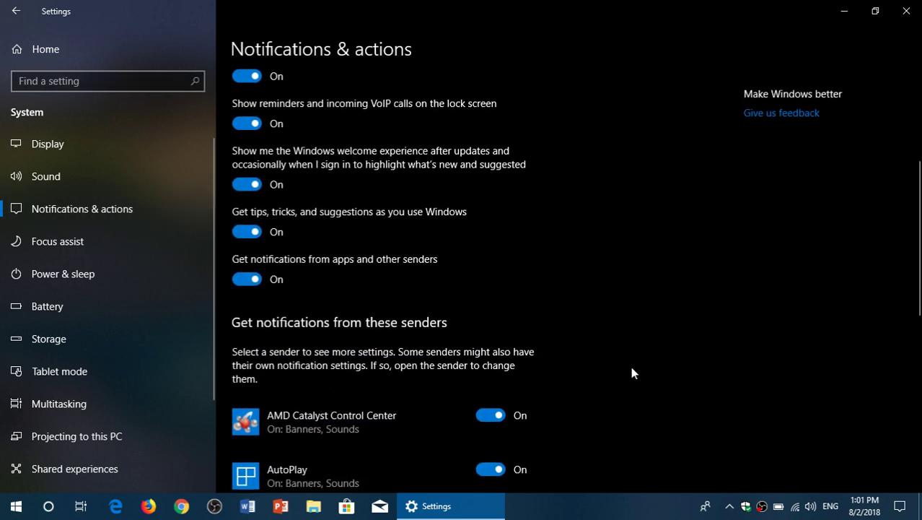
scroll(632, 372, down, 3)
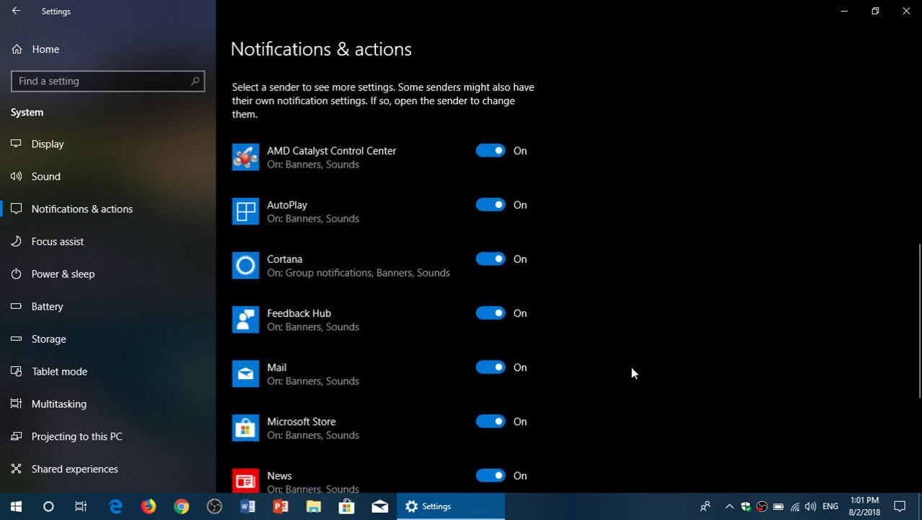
scroll(632, 371, down, 9)
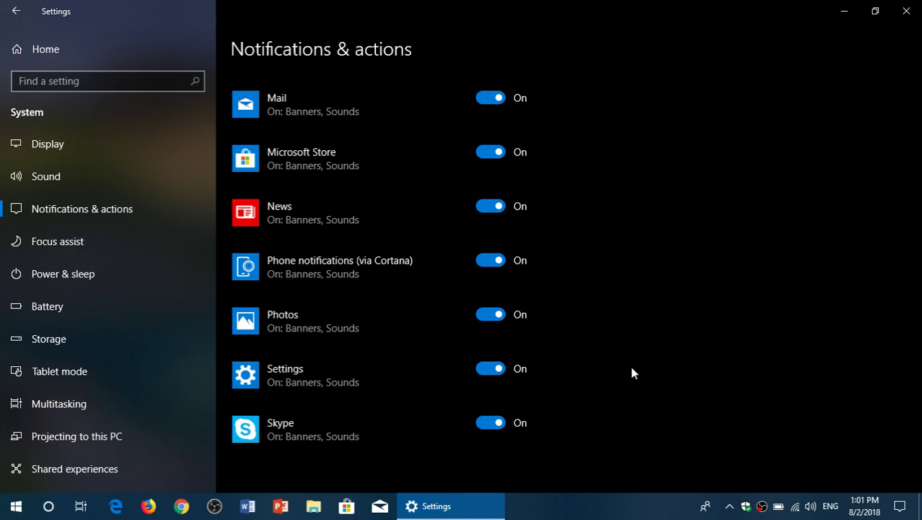
scroll(632, 372, up, 8)
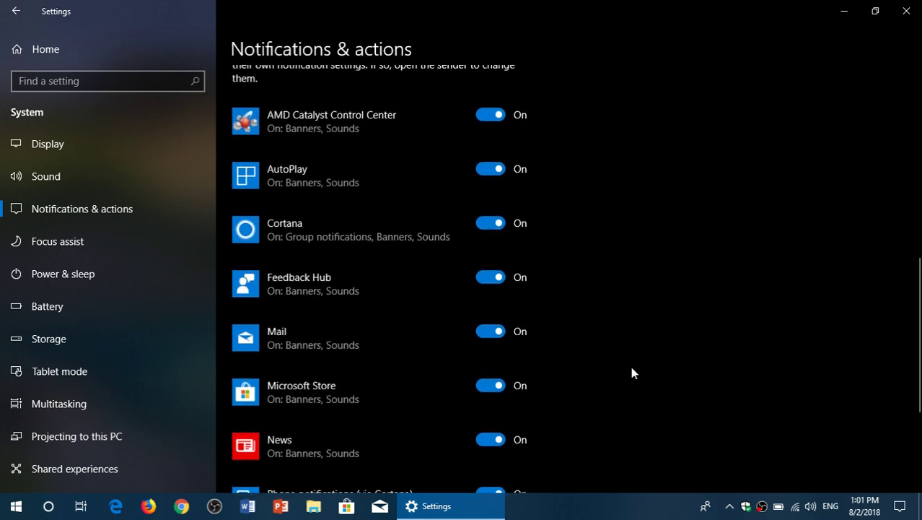
scroll(631, 373, up, 7)
scroll(630, 338, down, 3)
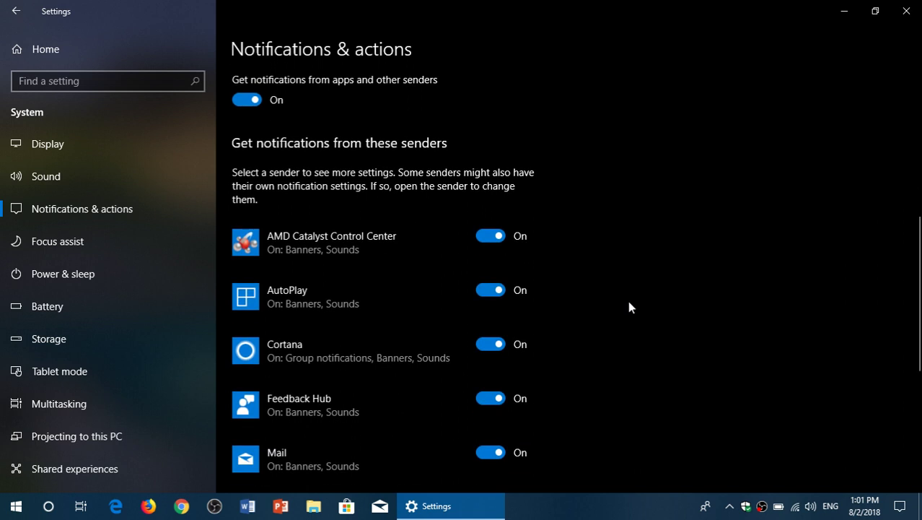
scroll(641, 250, down, 6)
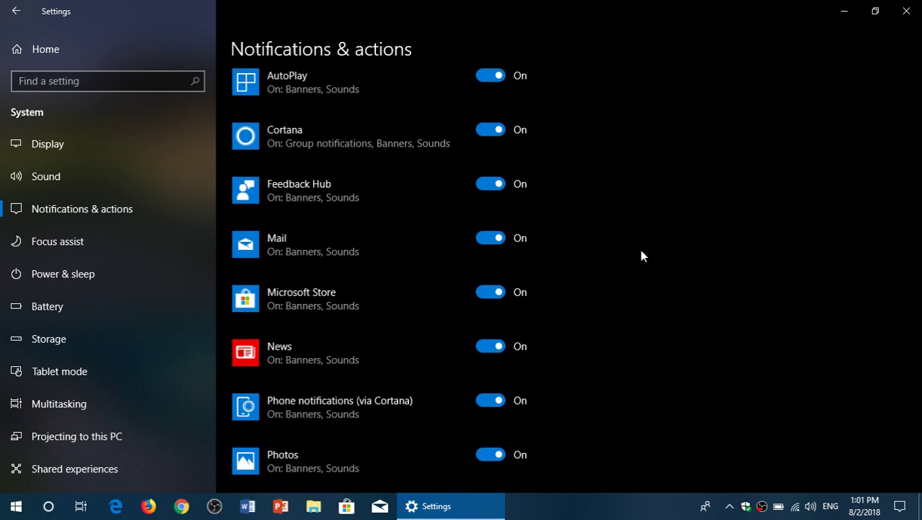
scroll(631, 317, down, 4)
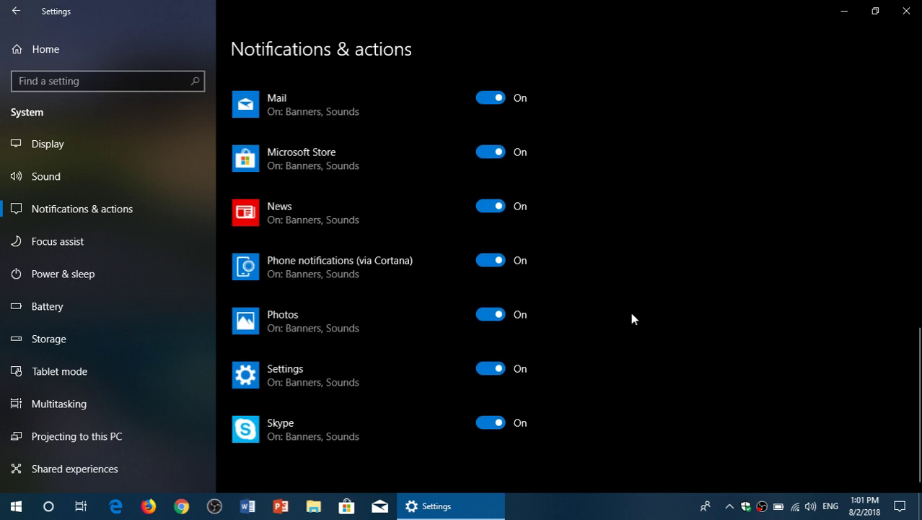
Turn off notifications from the News, Photos and Skype senders
click(487, 207)
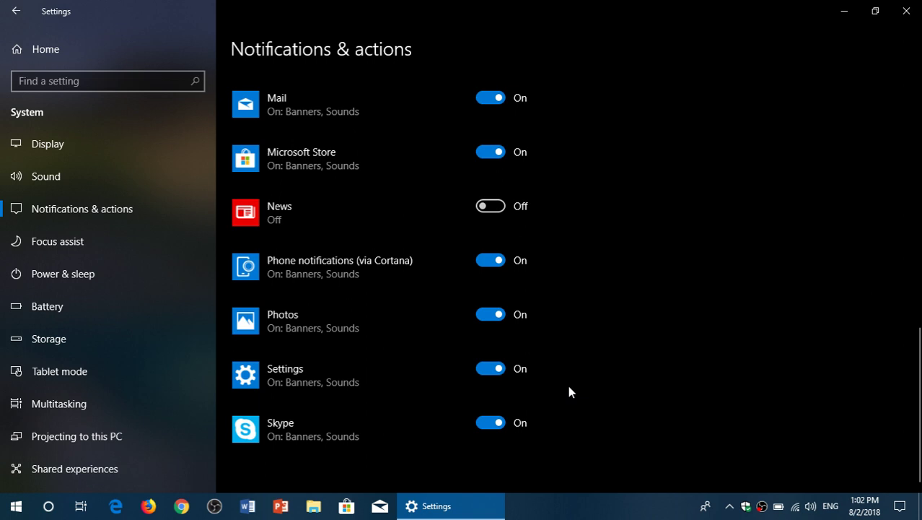
click(485, 323)
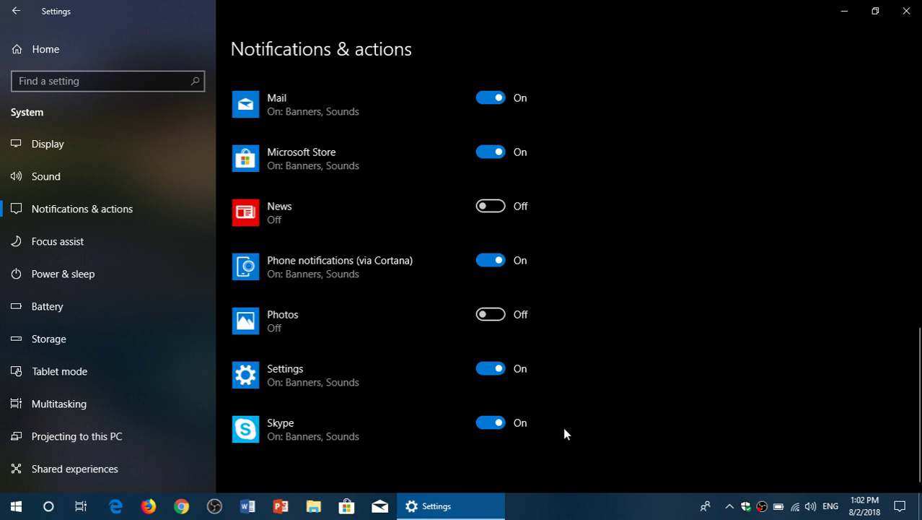
click(481, 425)
View Cortana's detailed notification settings, then return to the Notifications & actions page
scroll(569, 391, up, 3)
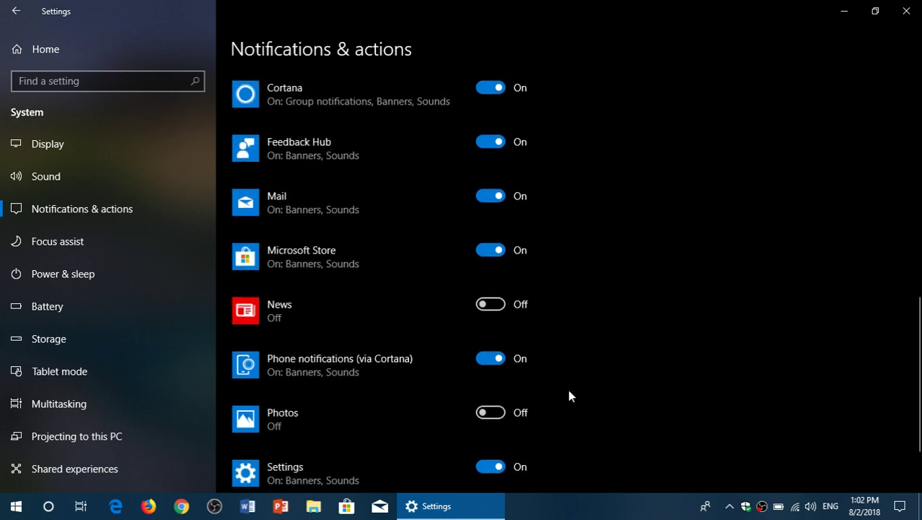
scroll(567, 267, up, 3)
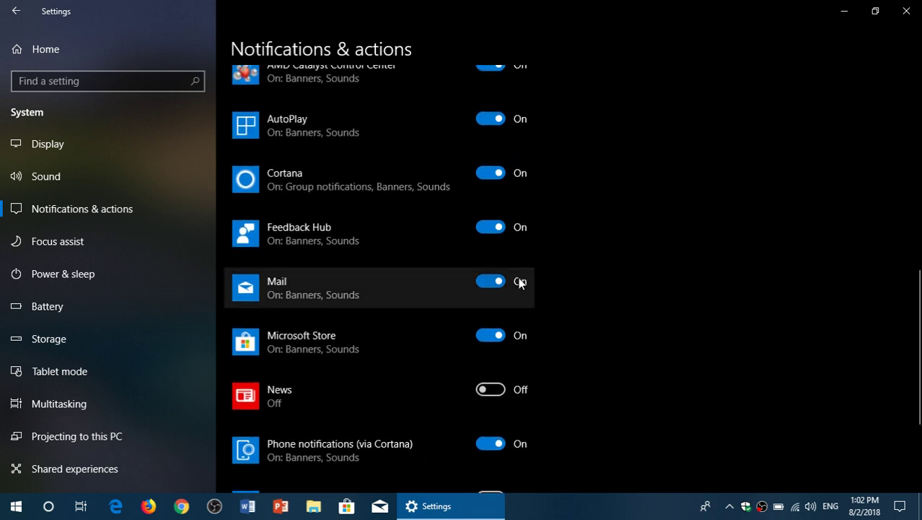
scroll(559, 292, up, 2)
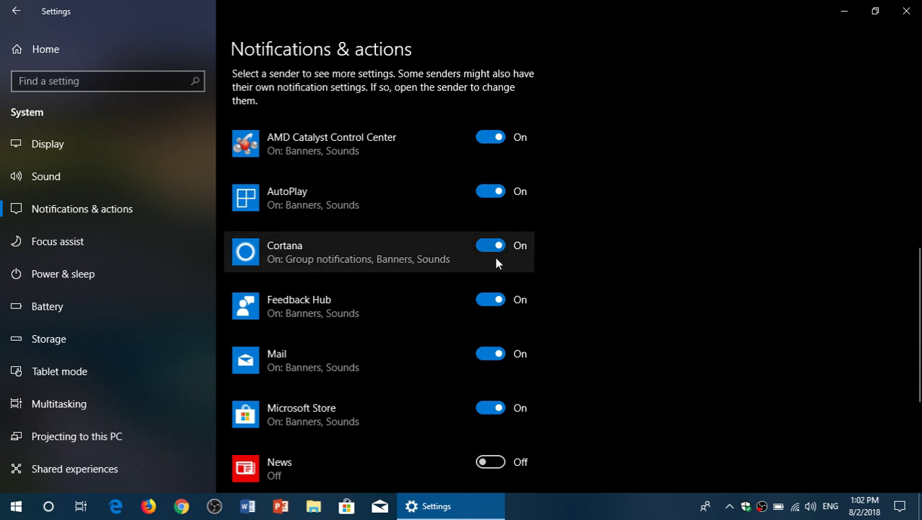
click(274, 260)
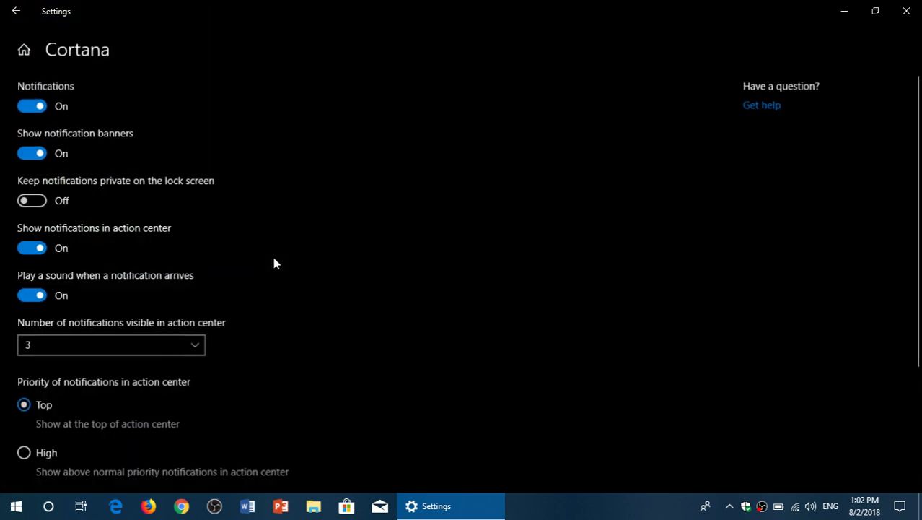
click(16, 10)
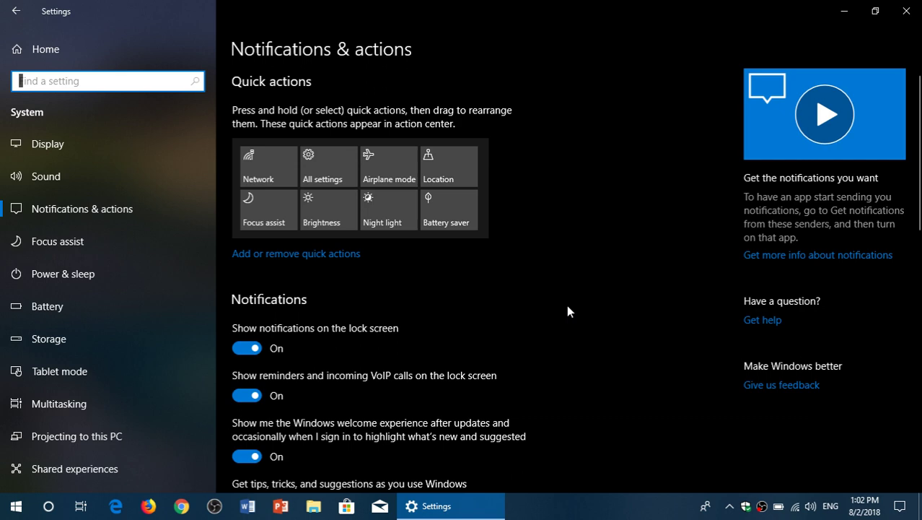
Examine Mail's notification settings, including its priority in action center, then go back and close Settings
scroll(568, 307, down, 10)
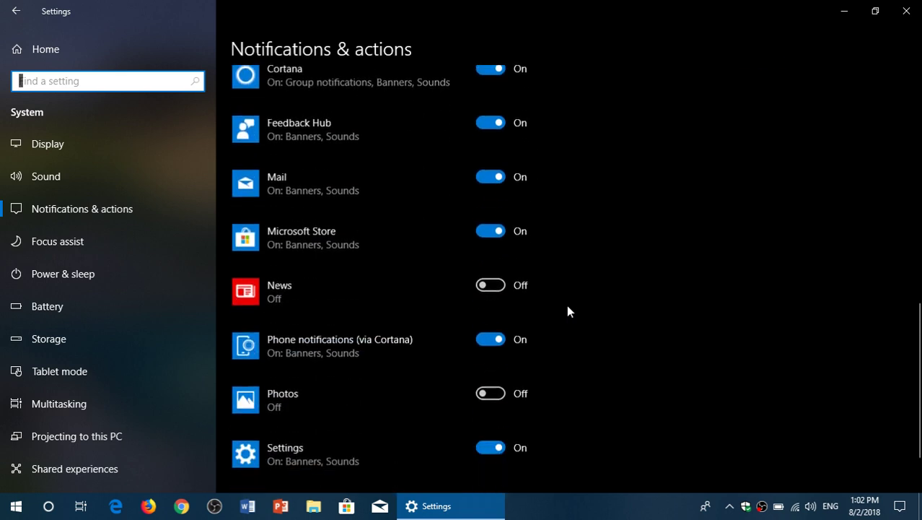
scroll(568, 310, down, 2)
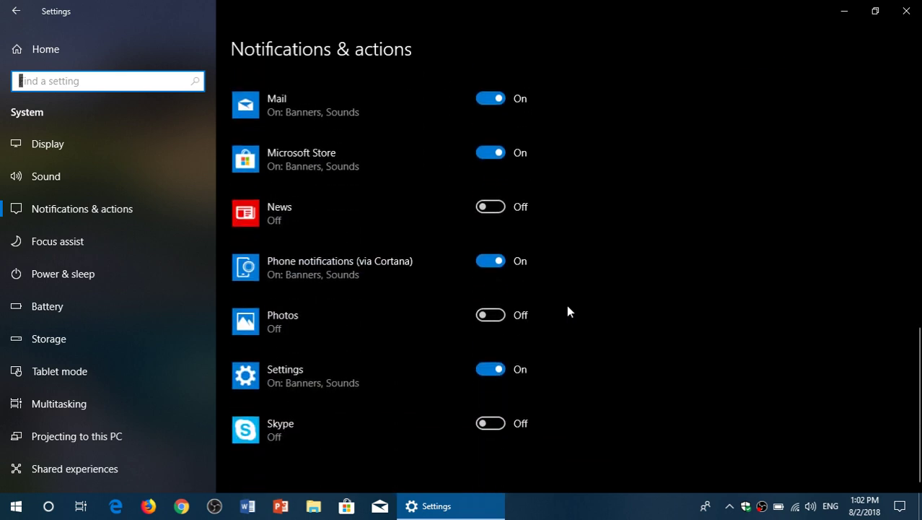
scroll(568, 309, up, 5)
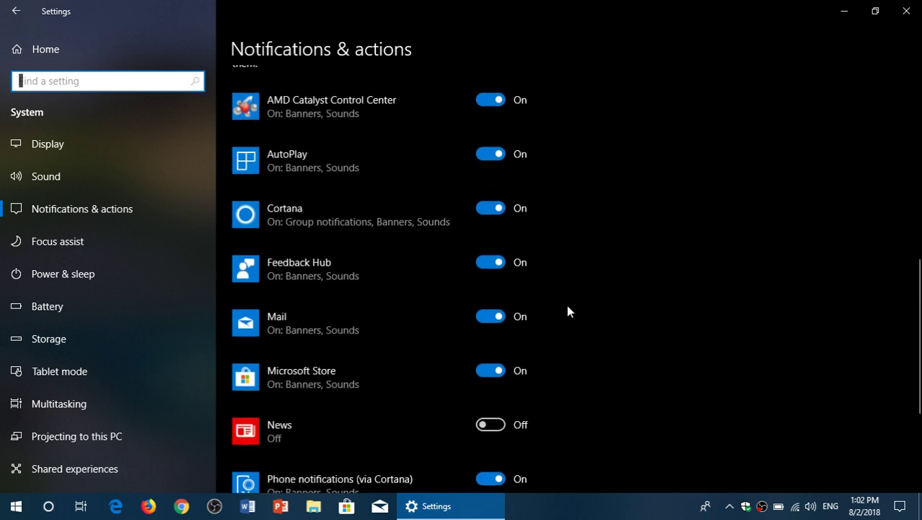
click(304, 332)
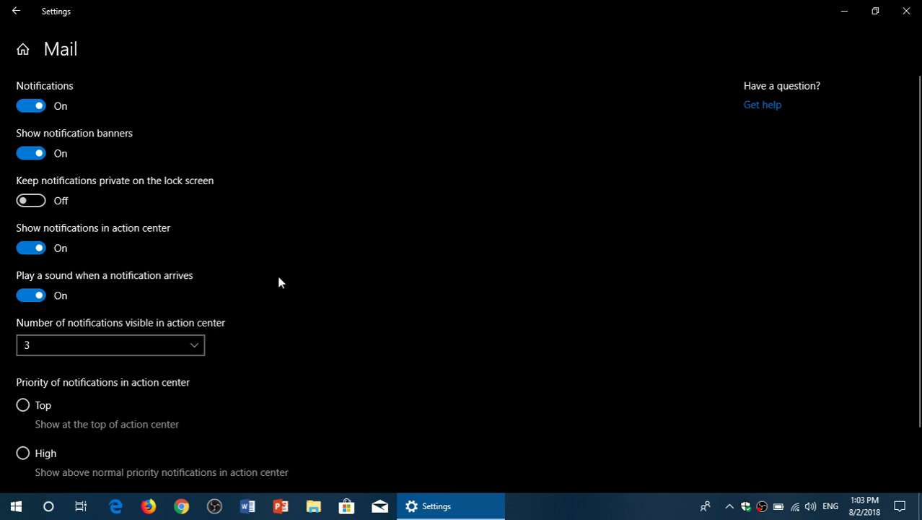
scroll(278, 277, down, 2)
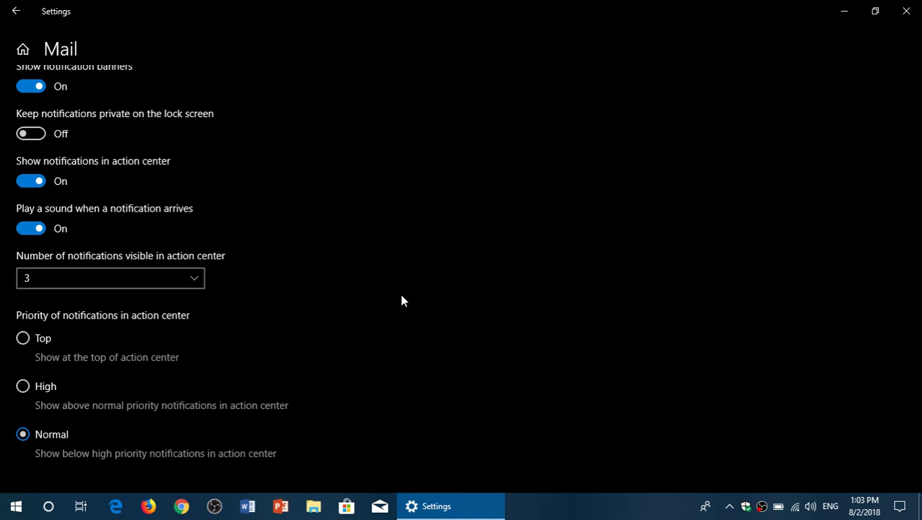
click(16, 11)
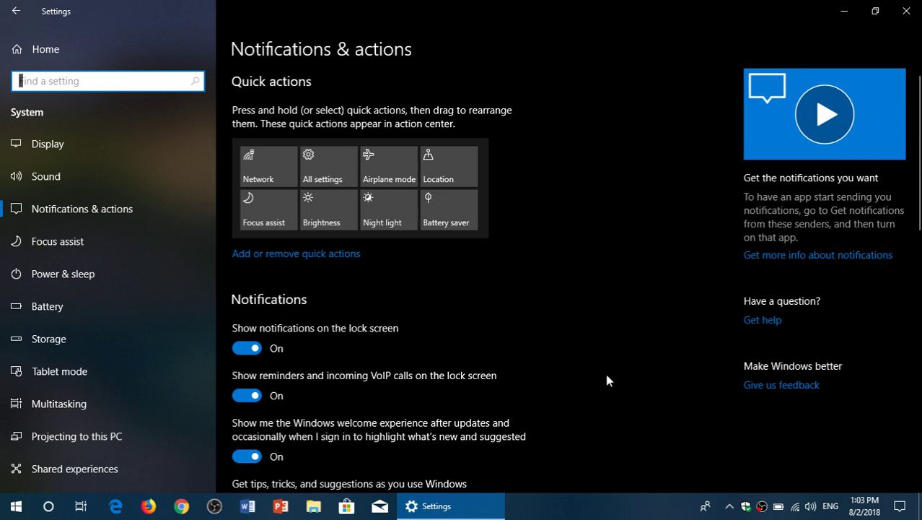
scroll(574, 371, down, 4)
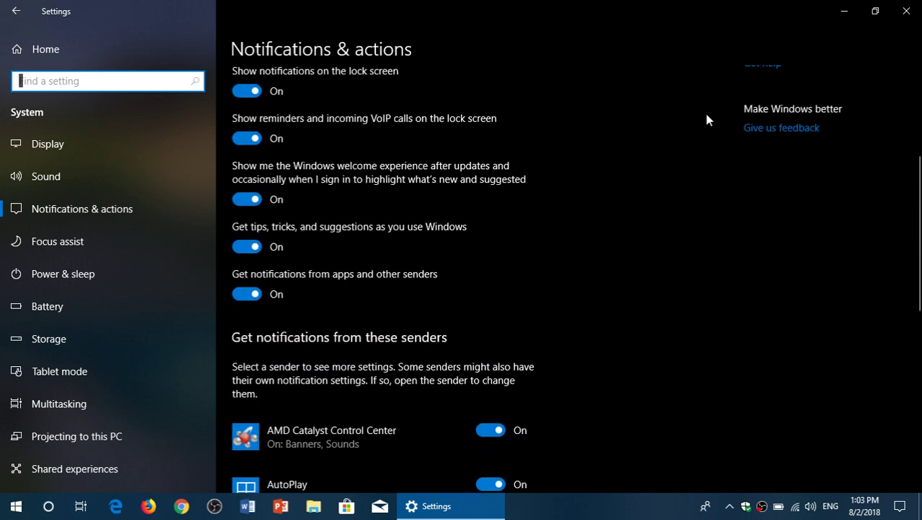
click(907, 12)
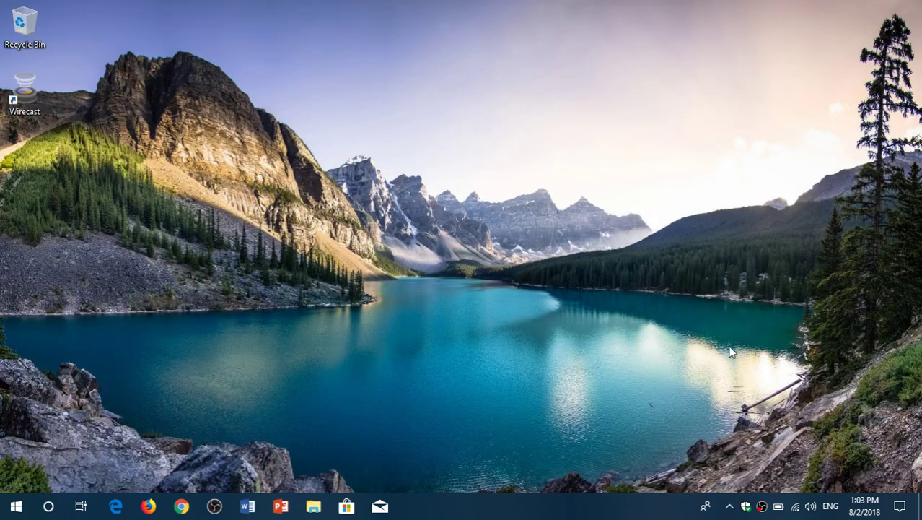
Reopen Settings from the action center and bring up the notification sender list in Notifications & actions
click(900, 506)
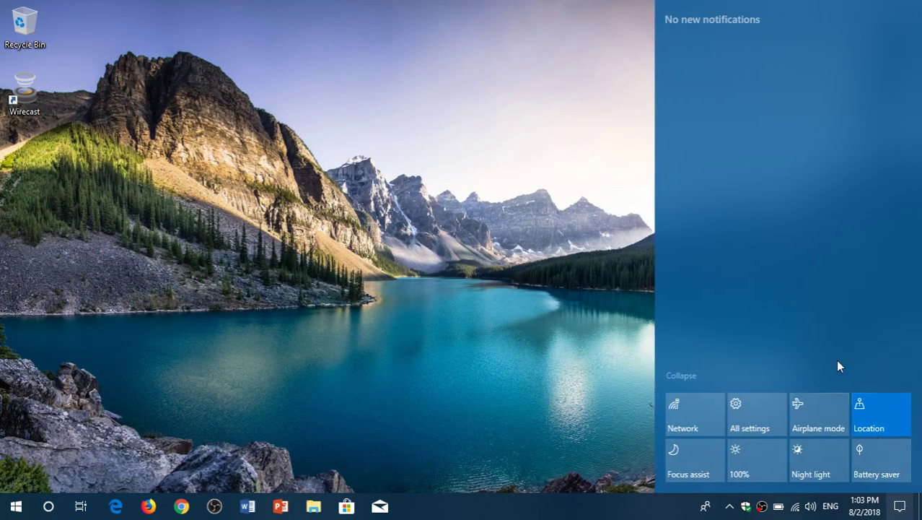
click(758, 421)
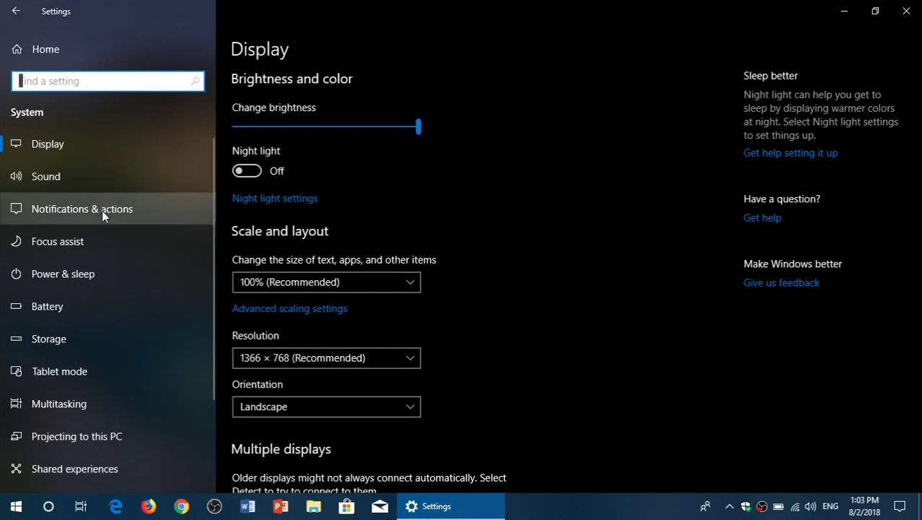
click(103, 208)
scroll(516, 331, down, 10)
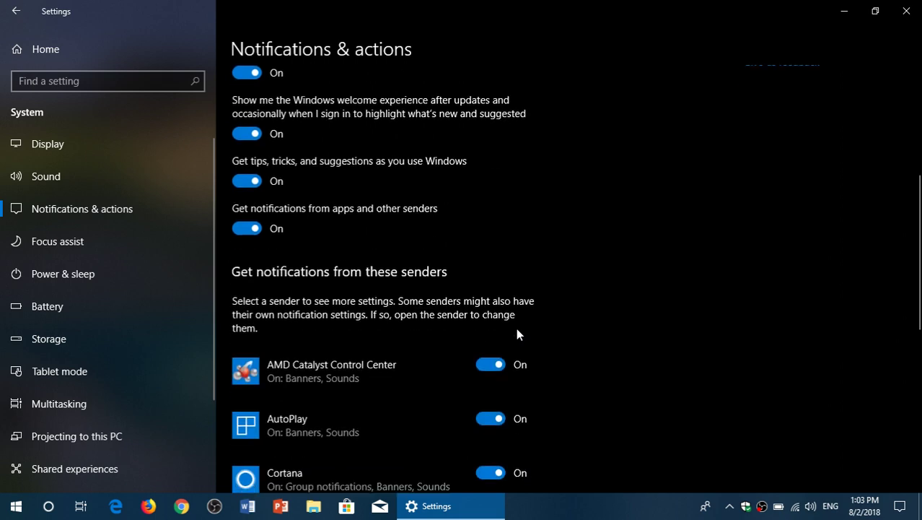
scroll(518, 334, down, 1)
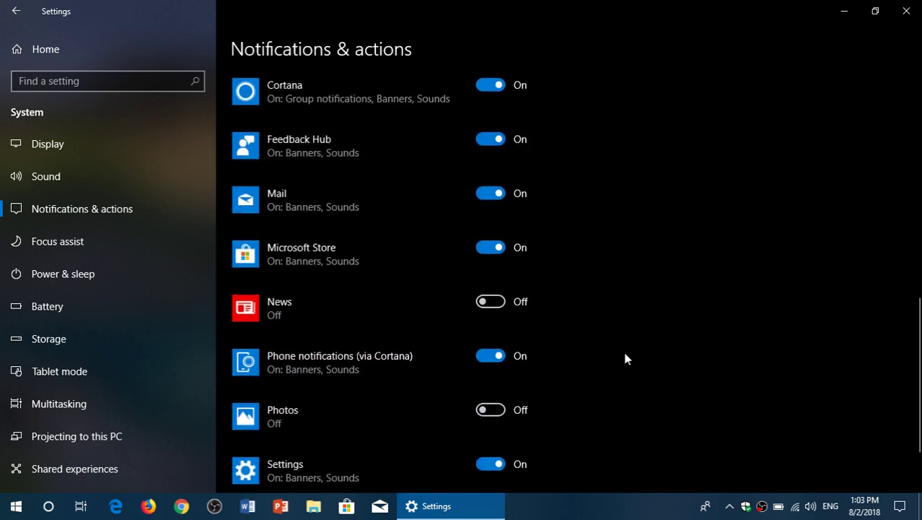
Look through Microsoft Store's notification settings, then go back and close Settings
click(271, 259)
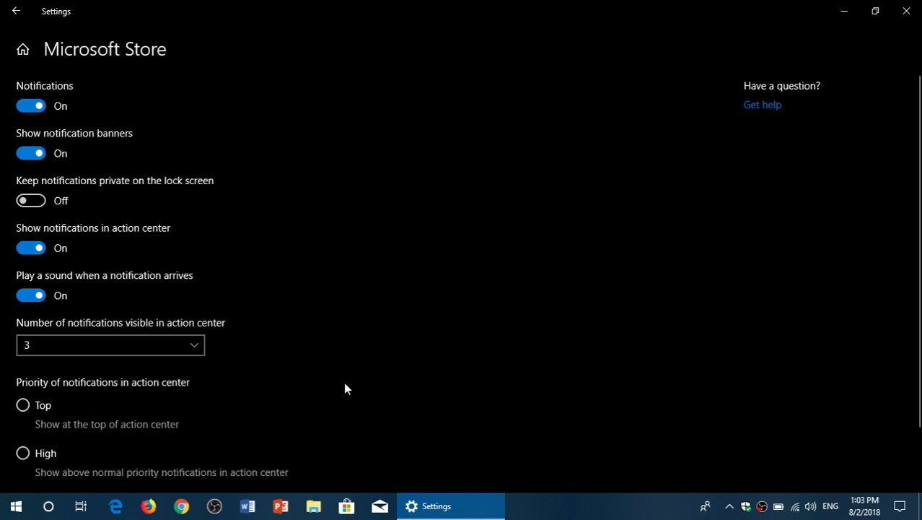
scroll(343, 383, down, 2)
scroll(343, 383, up, 2)
click(16, 11)
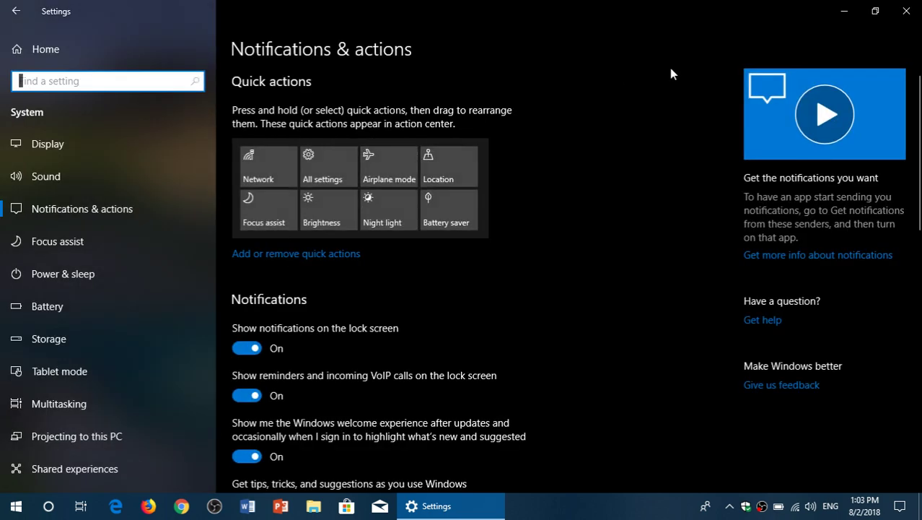
click(907, 11)
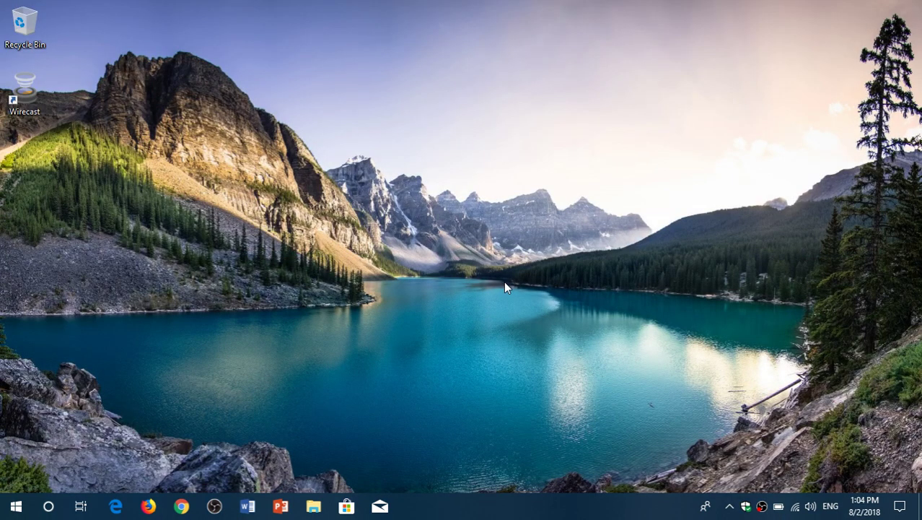